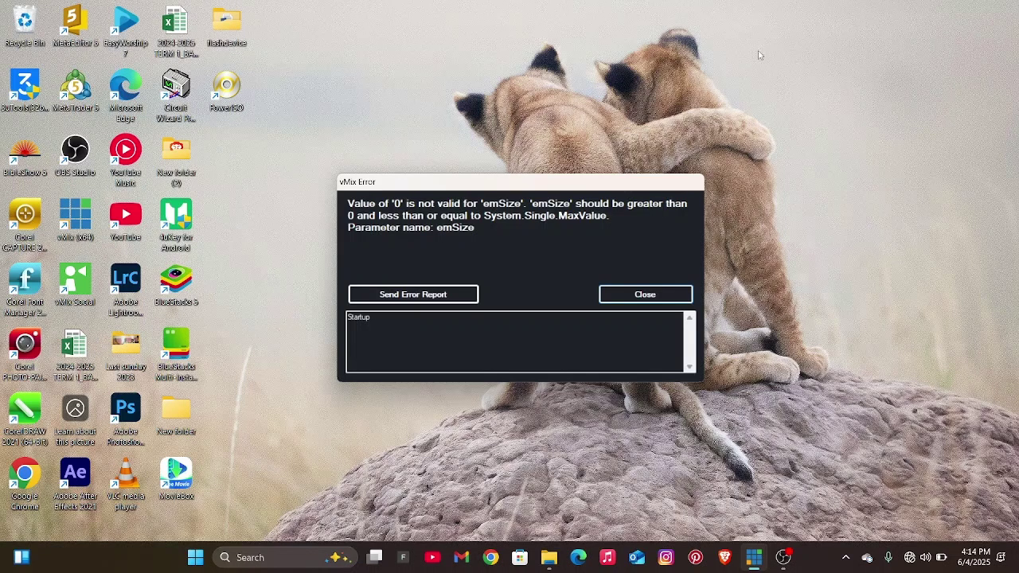
- Dismiss the vMix error dialog and open Local Disk (C:) in File Explorer
left_click(629, 294)
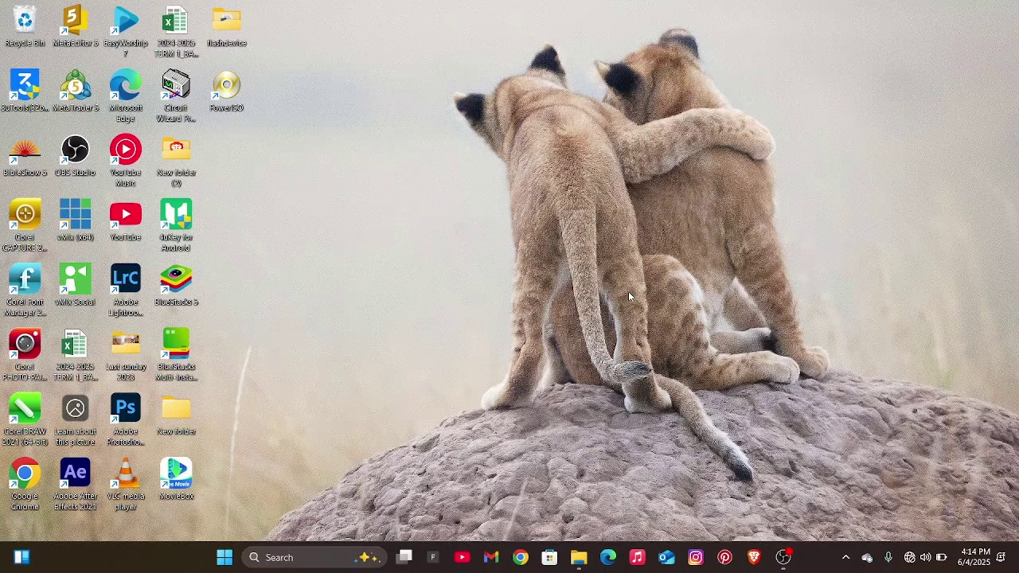
left_click(578, 557)
left_click(50, 508)
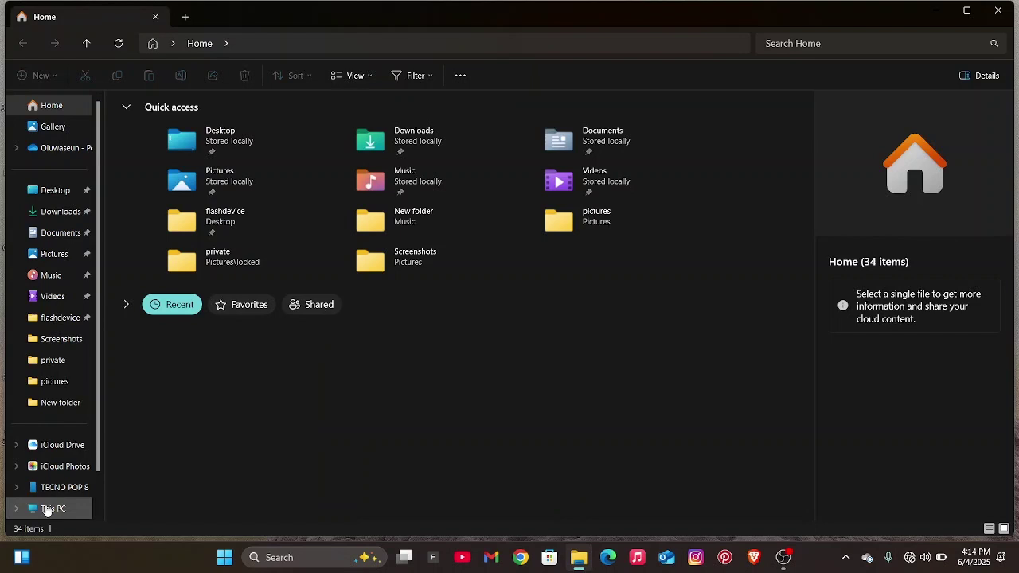
scroll(46, 509, "down", 1)
left_click(261, 123)
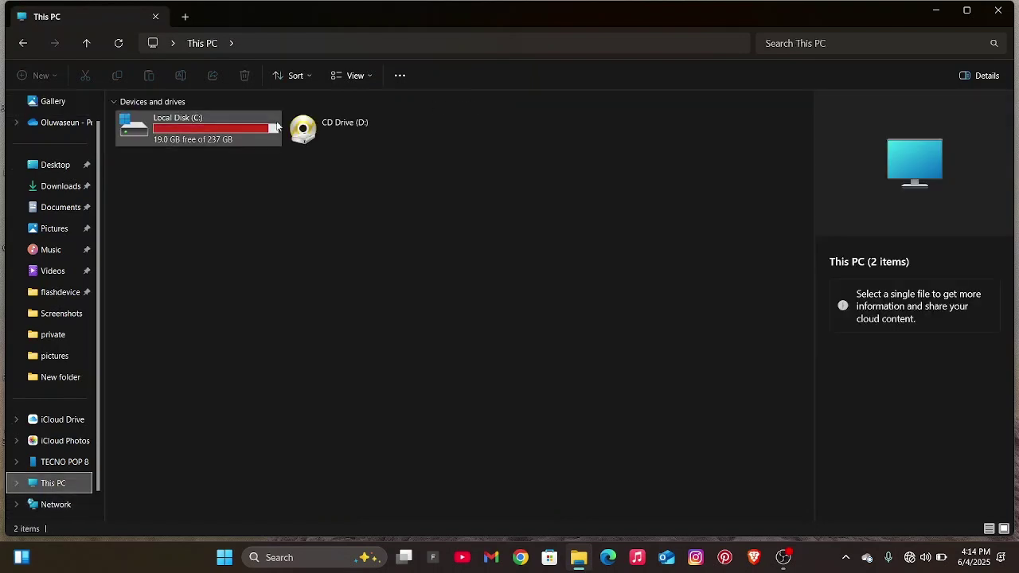
double_click(261, 123)
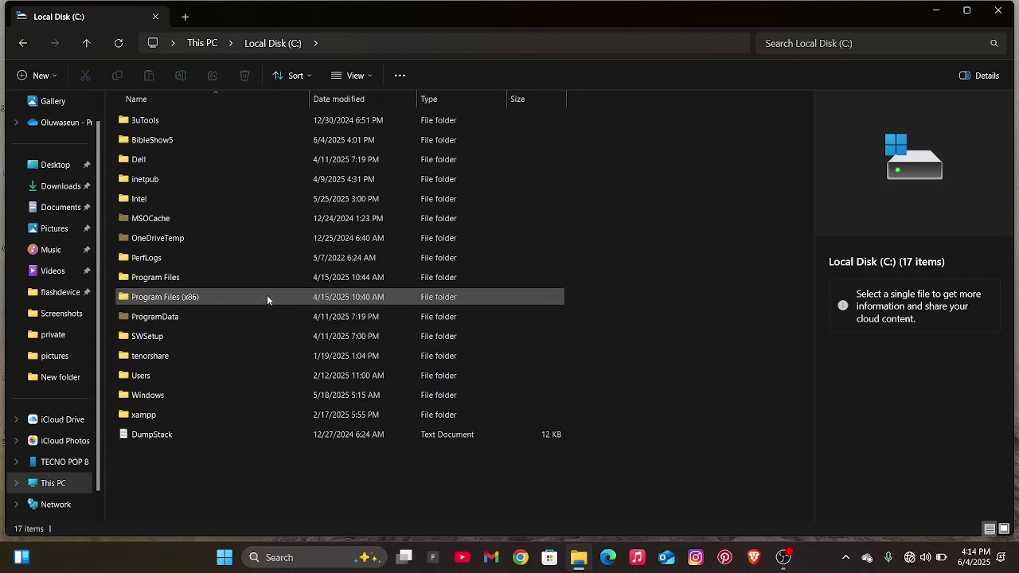
- Check in the folder view options that hidden files, folders, and drives are set to be shown, and confirm the dialog
left_click(402, 76)
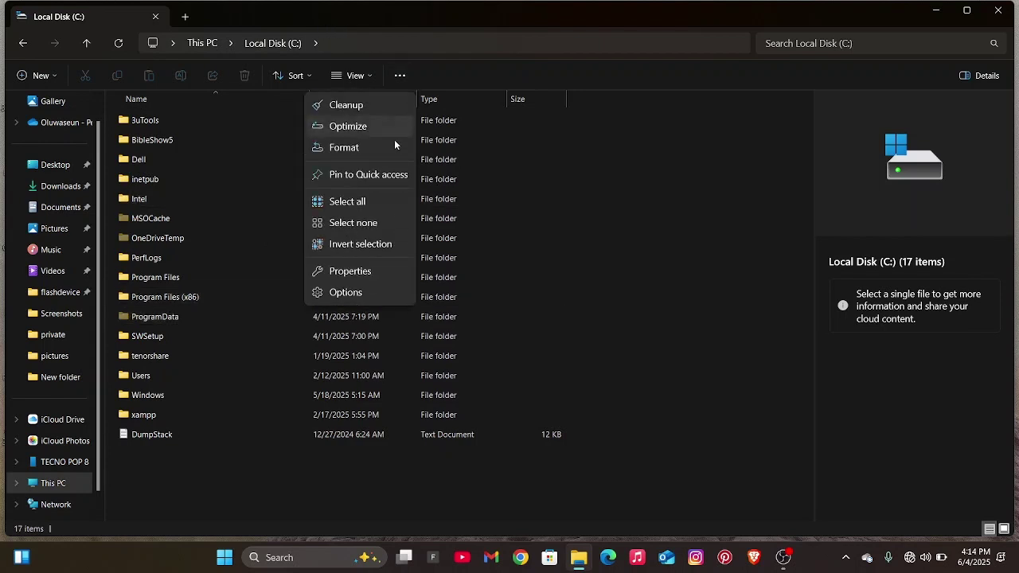
left_click(383, 291)
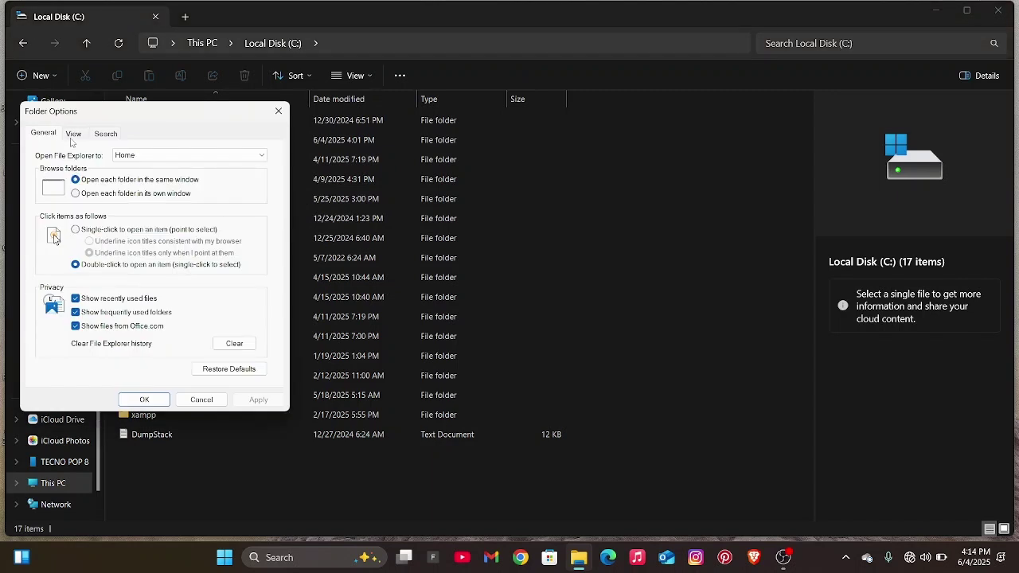
left_click(73, 135)
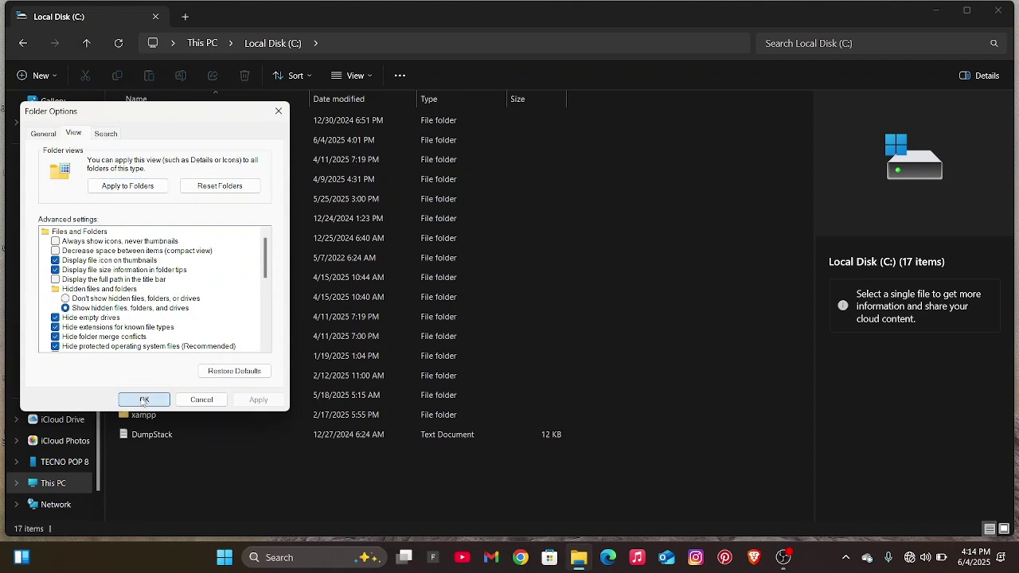
left_click(143, 401)
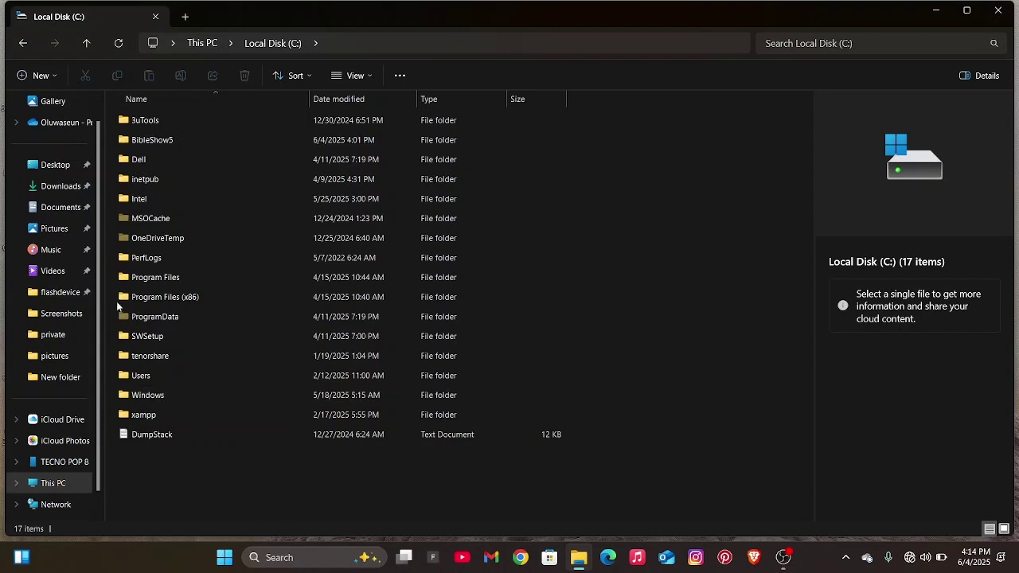
- Open the vMix folder inside the hidden ProgramData folder on drive C:
left_click(174, 316)
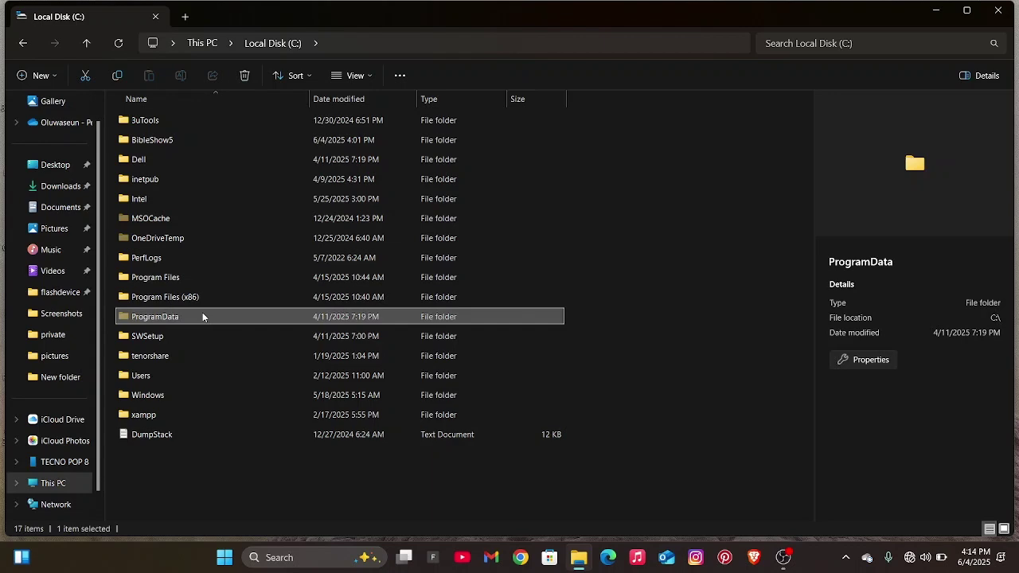
left_click_drag(202, 312, 198, 312)
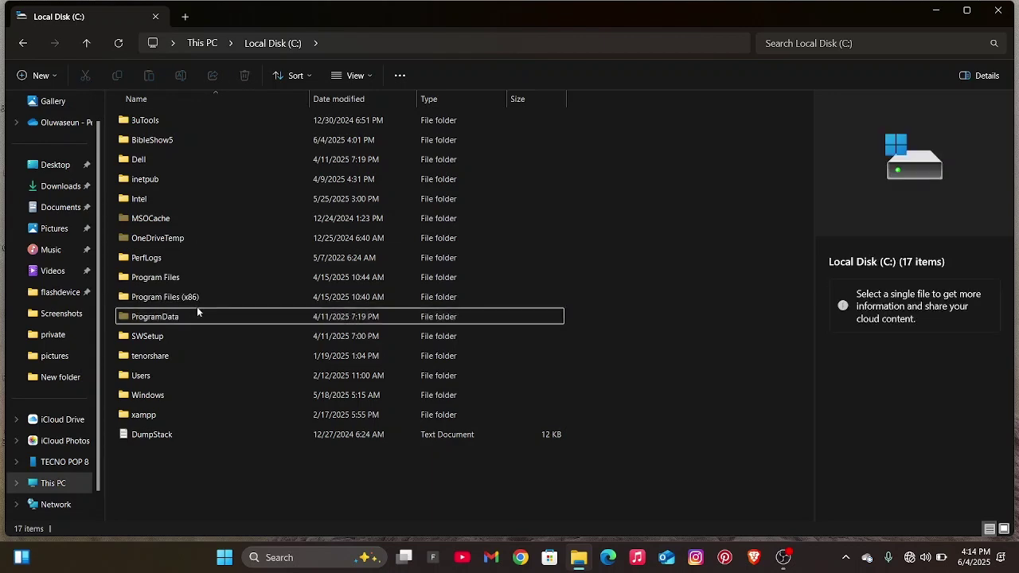
double_click(197, 316)
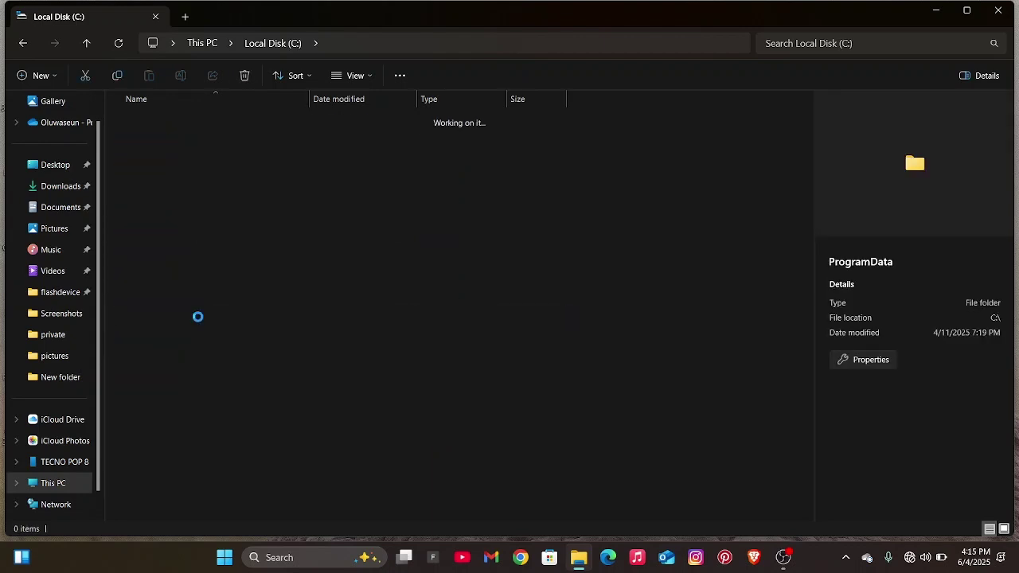
scroll(237, 342, "down", 4)
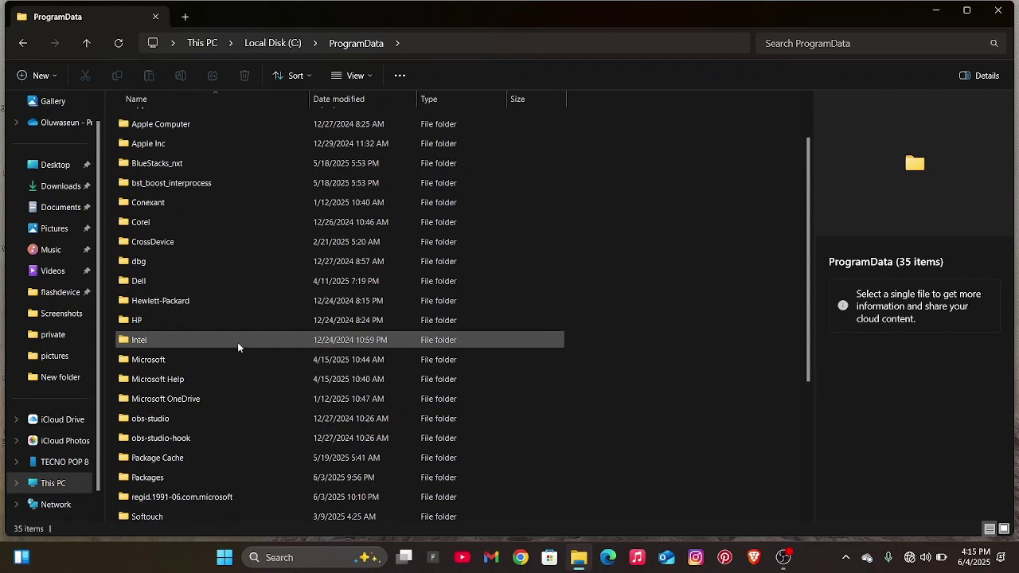
scroll(237, 342, "down", 1)
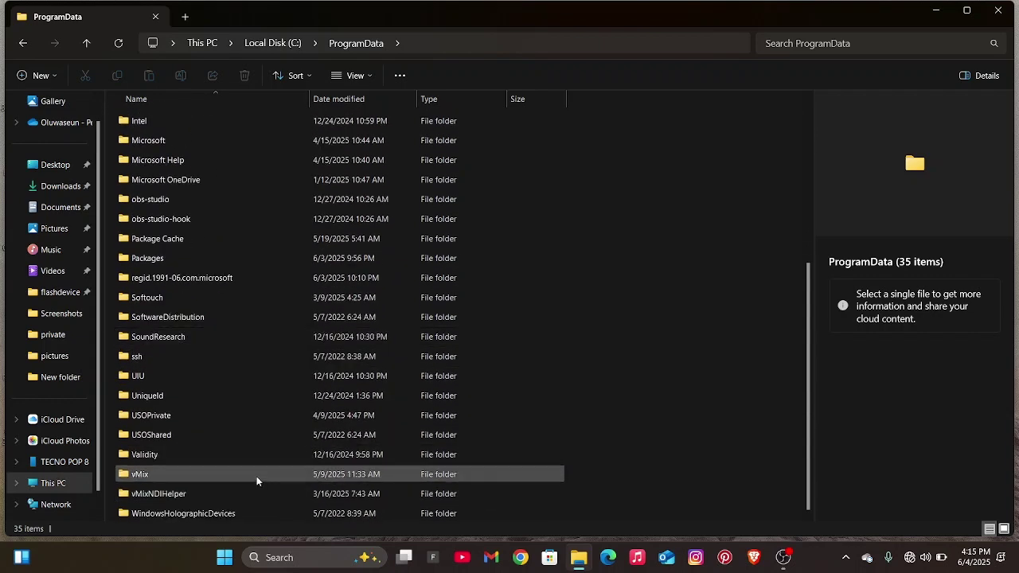
double_click(256, 476)
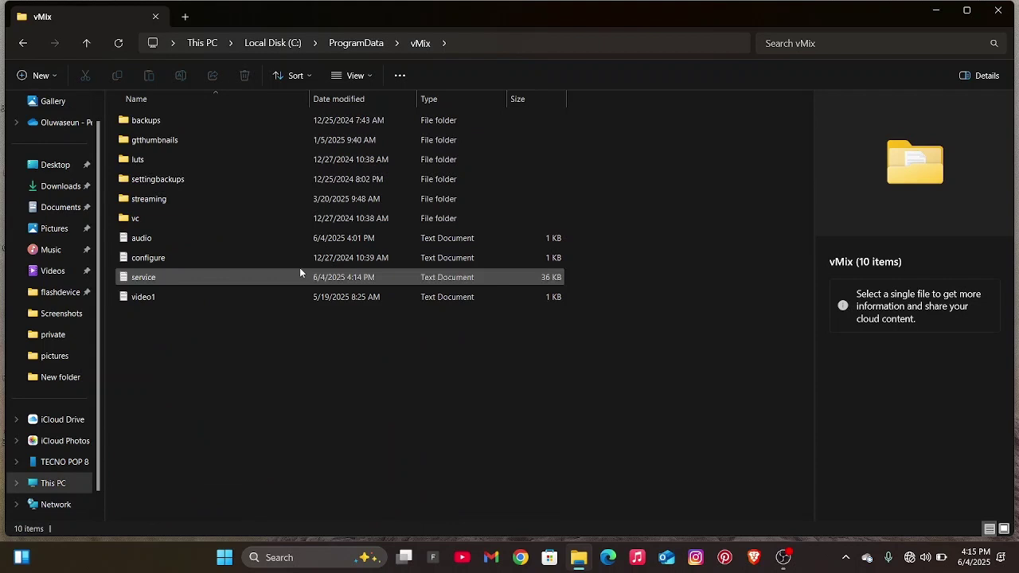
- Move the video1 text file from the vMix folder to the desktop and place its icon beneath PowerISO
left_click(282, 297)
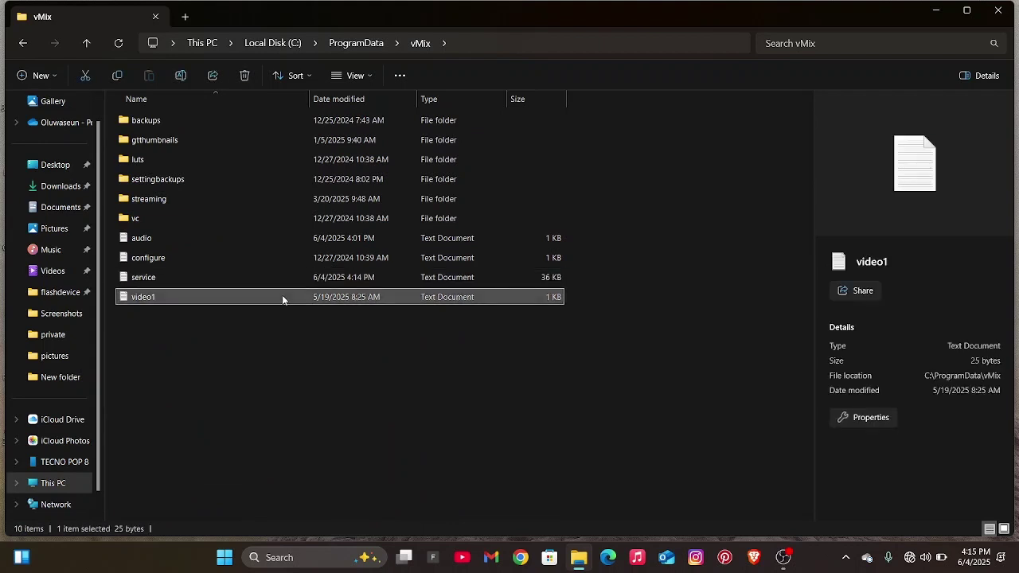
key("ctrl+x")
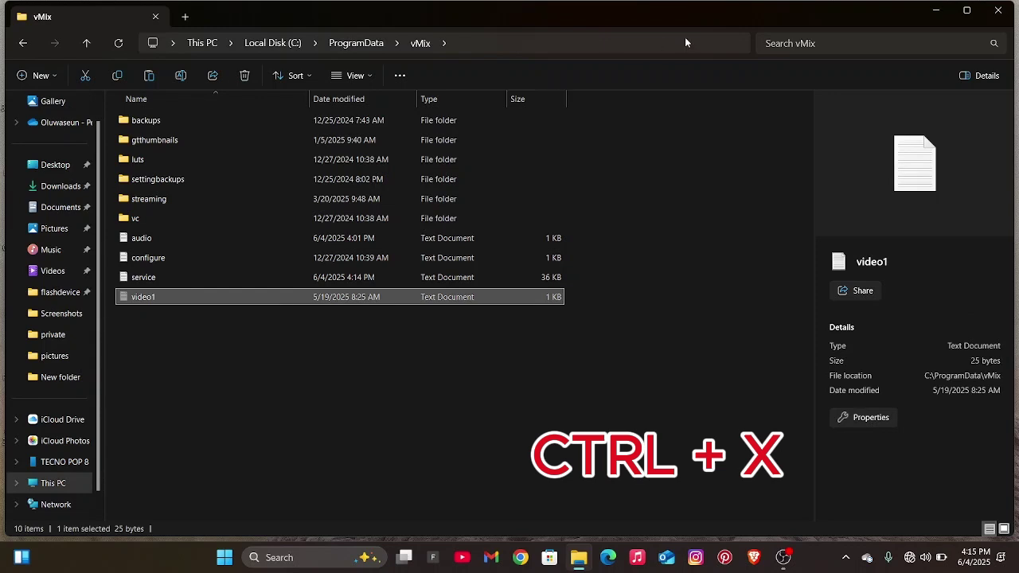
left_click(936, 10)
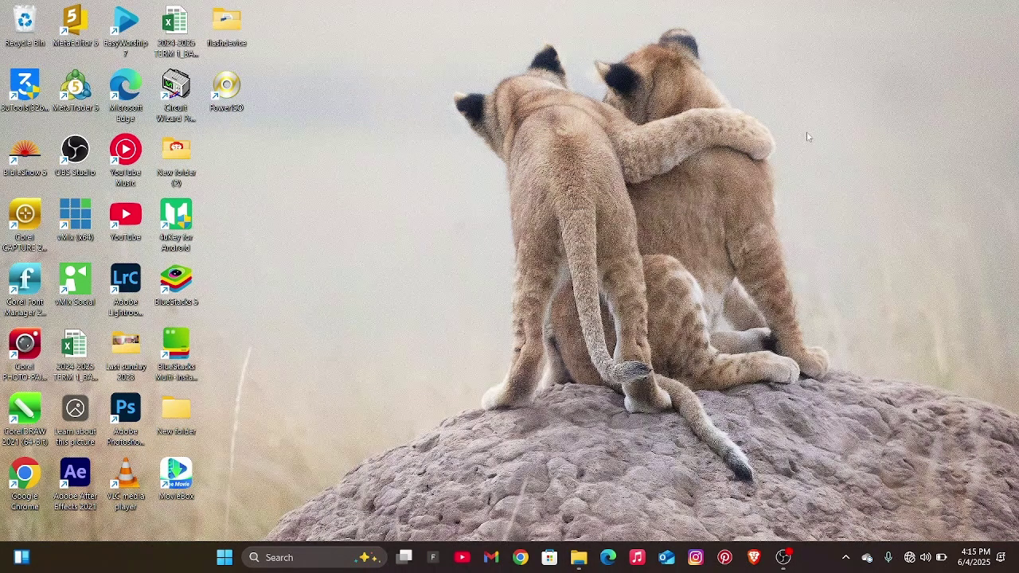
key("ctrl+v")
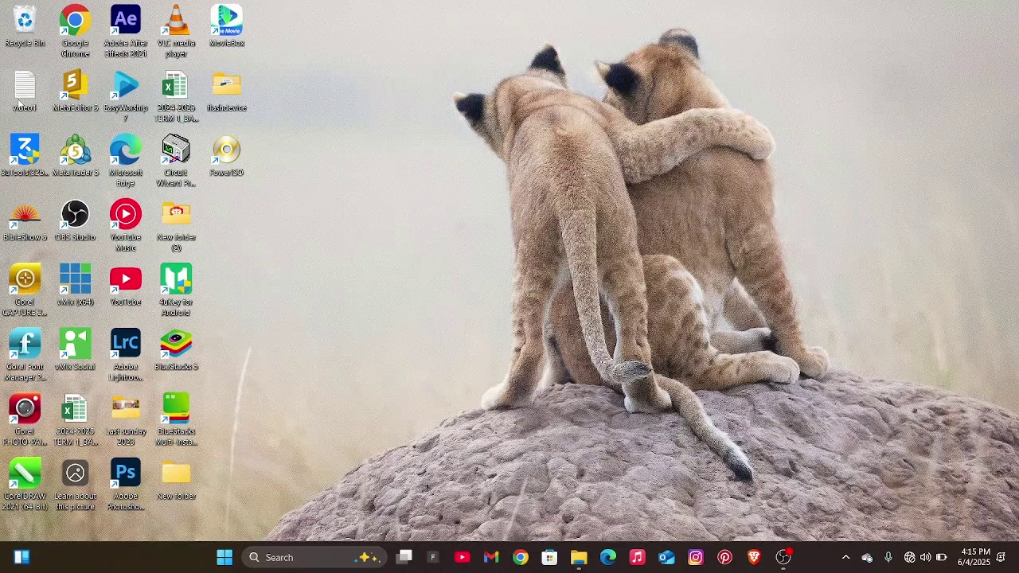
left_click_drag(19, 101, 441, 199)
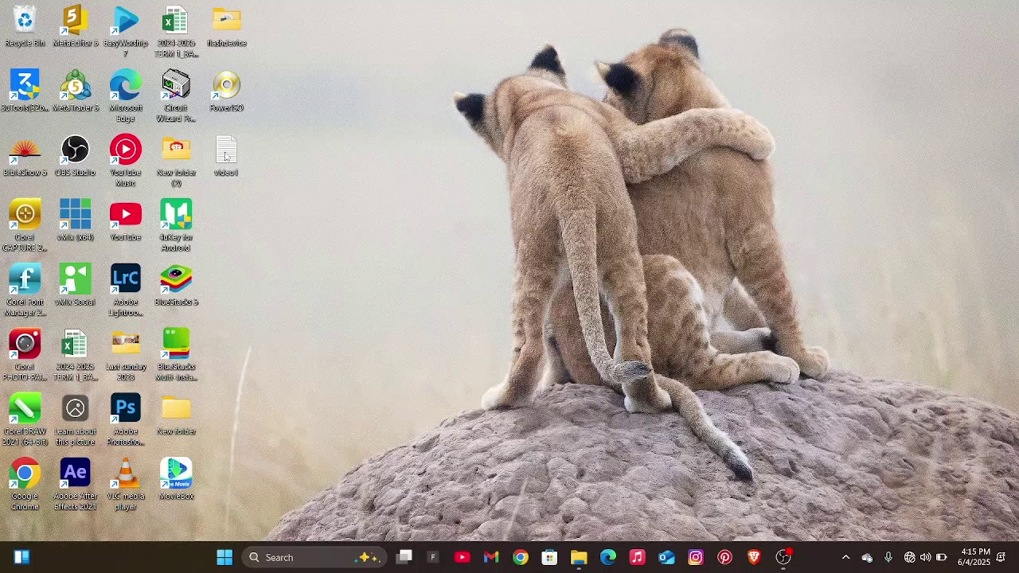
- Rename the video1 text file on the desktop to video
right_click(226, 157)
key("Escape")
right_click(229, 167)
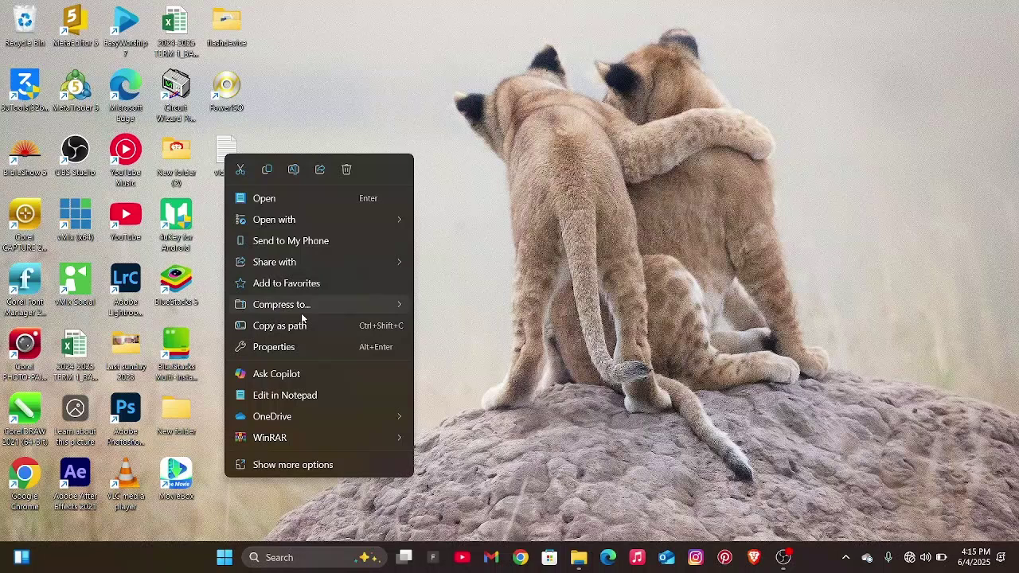
left_click(293, 169)
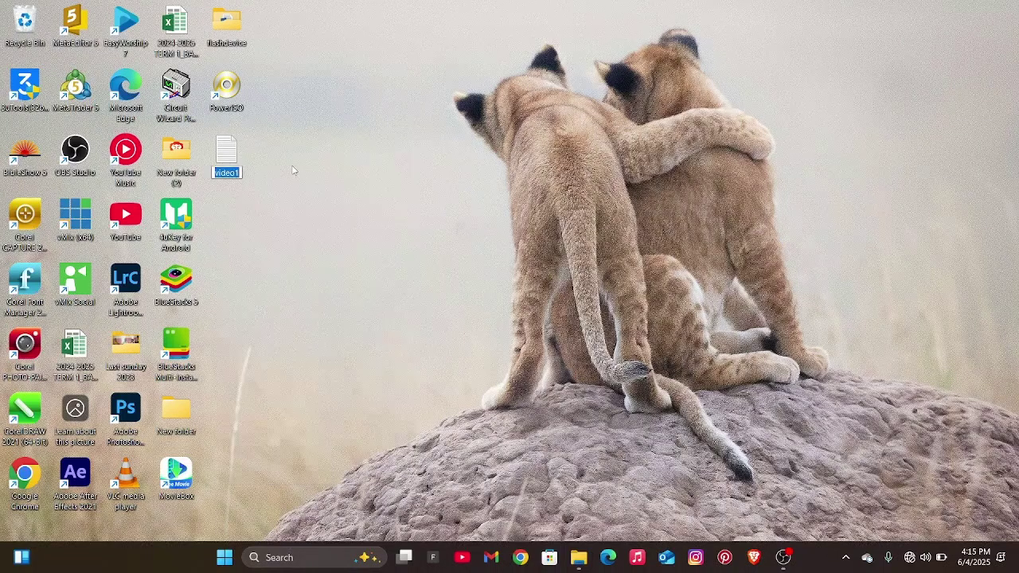
key("Return")
key("BackSpace")
- Move the video text file from the desktop back into the ProgramData vMix folder, replacing the existing file
left_click(292, 169)
key("alt+Tab")
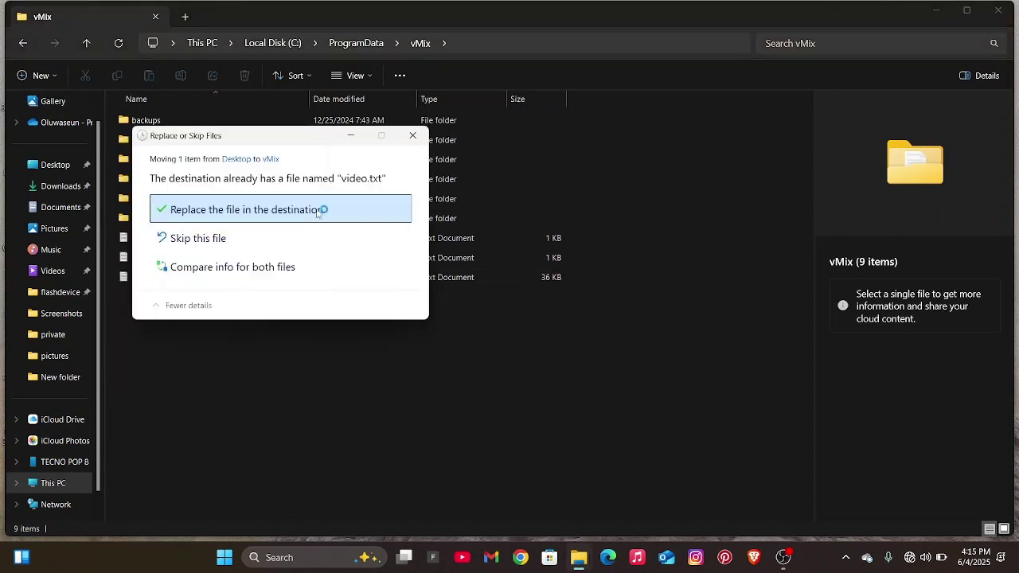
left_click(317, 211)
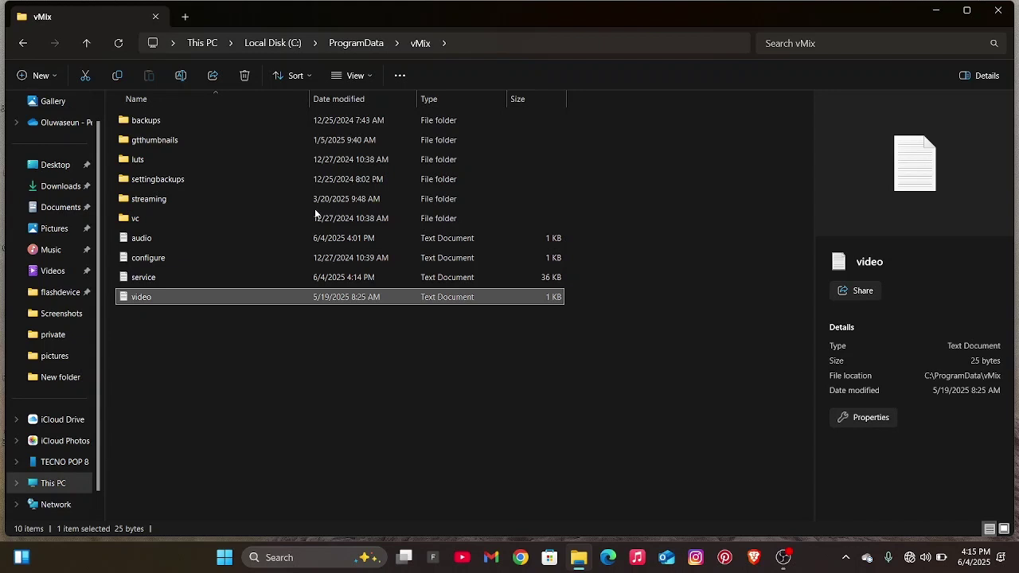
- Open the AppData\Local folder of the hp user profile on drive C:
left_click(273, 43)
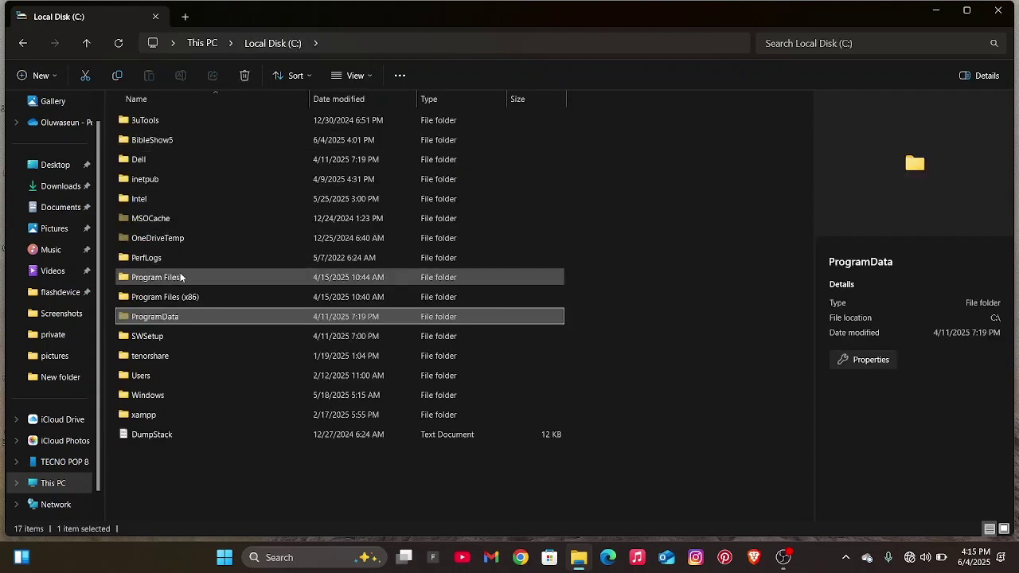
double_click(146, 376)
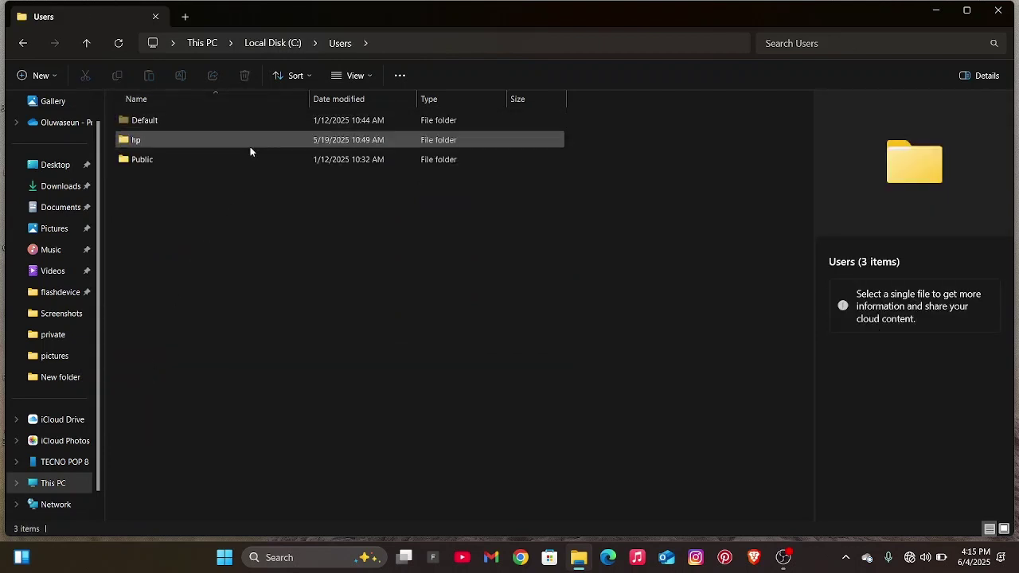
double_click(249, 147)
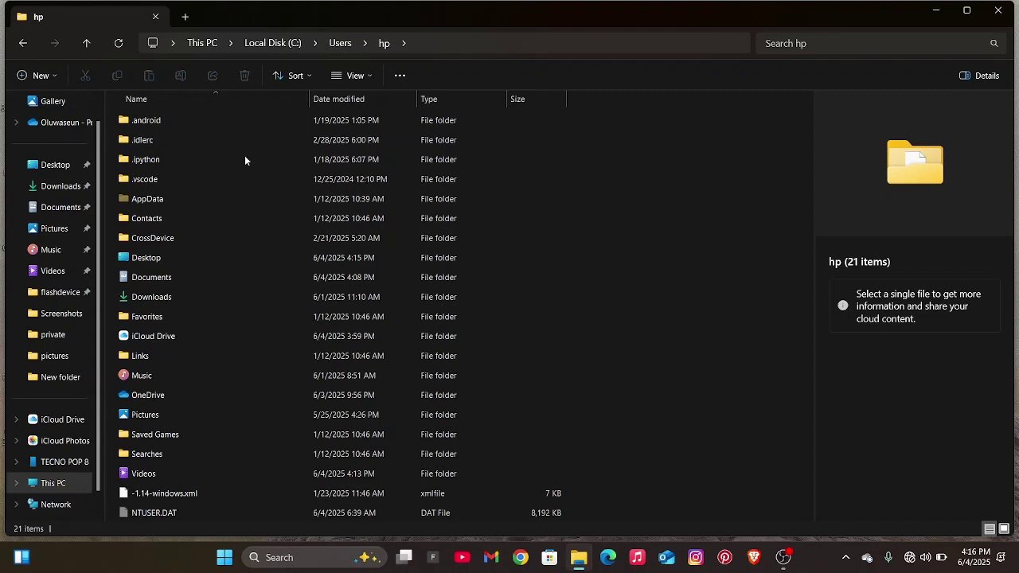
left_click(214, 198)
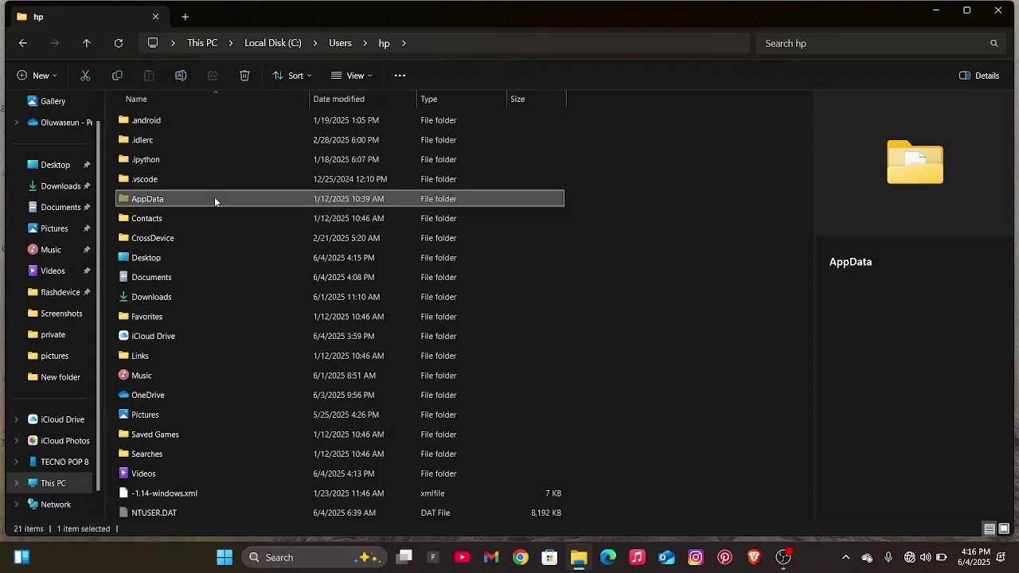
double_click(214, 198)
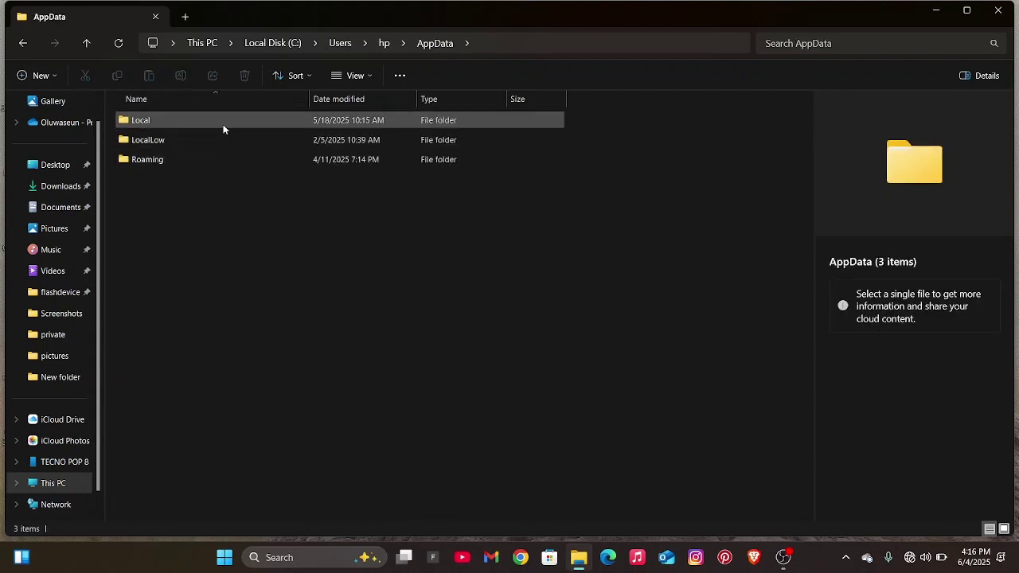
double_click(221, 127)
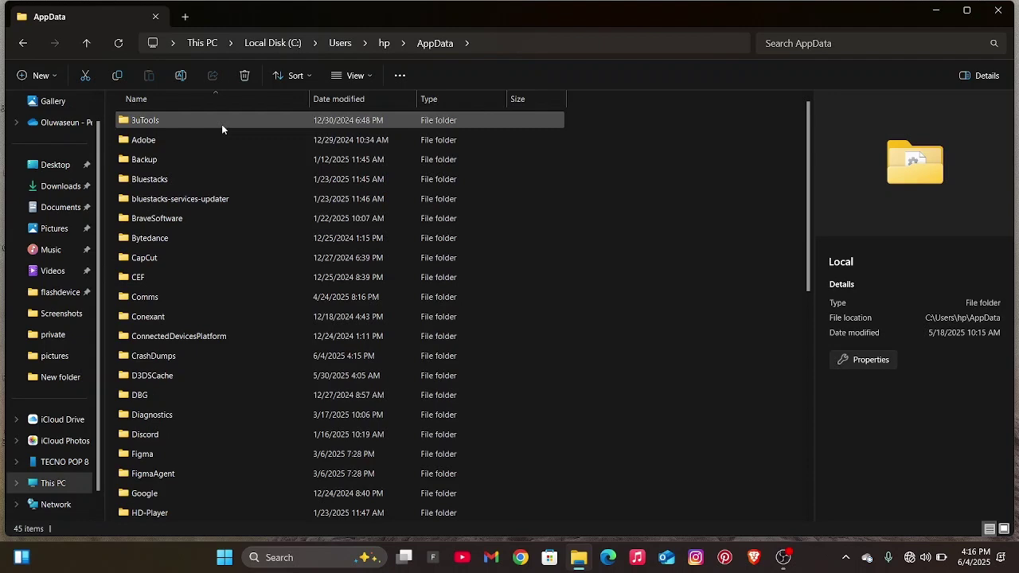
- Delete the StudioCoast_Pty_Ltd folder from AppData\Local
scroll(193, 274, "down", 7)
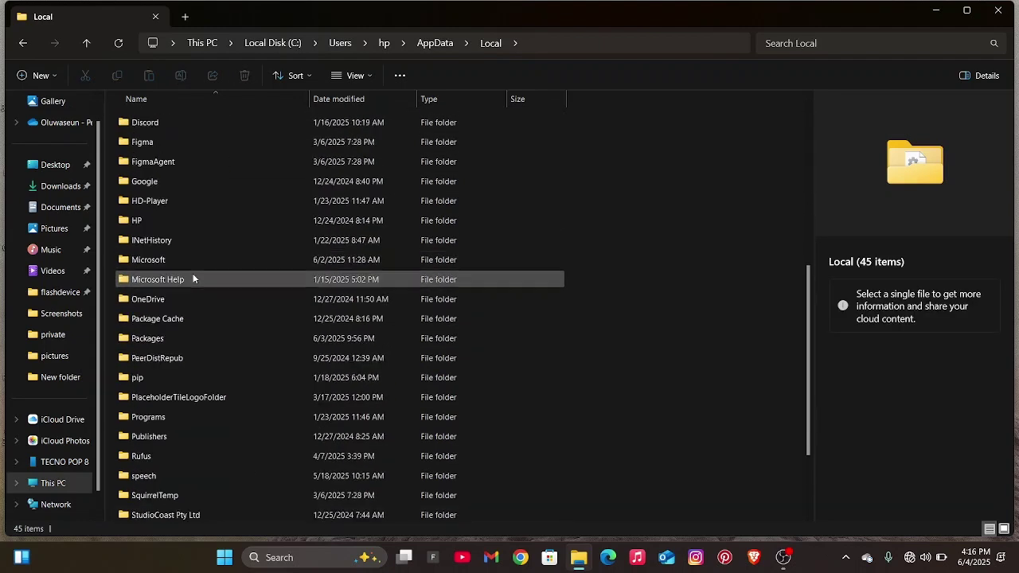
scroll(193, 277, "down", 1)
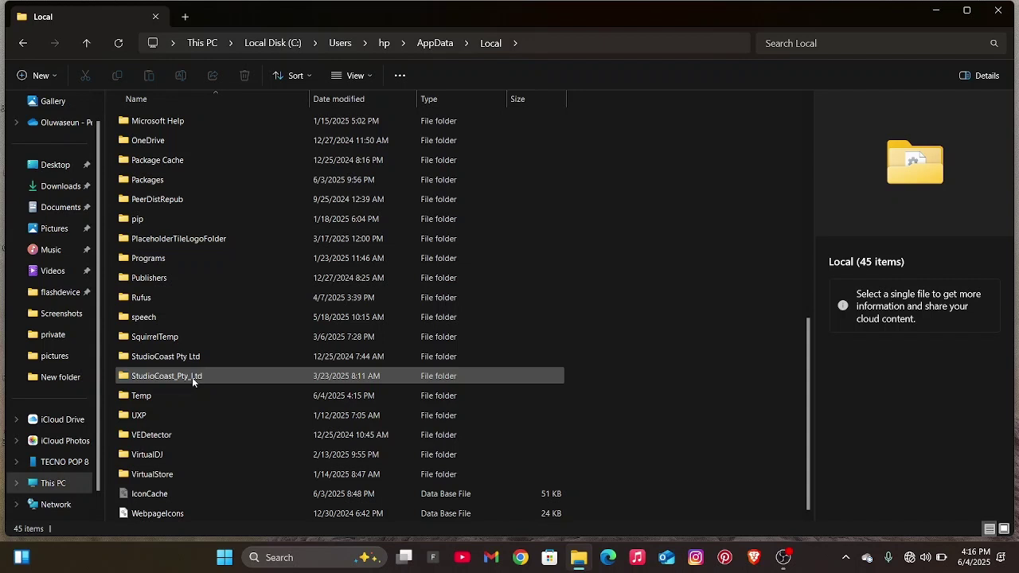
mouse_move(191, 377)
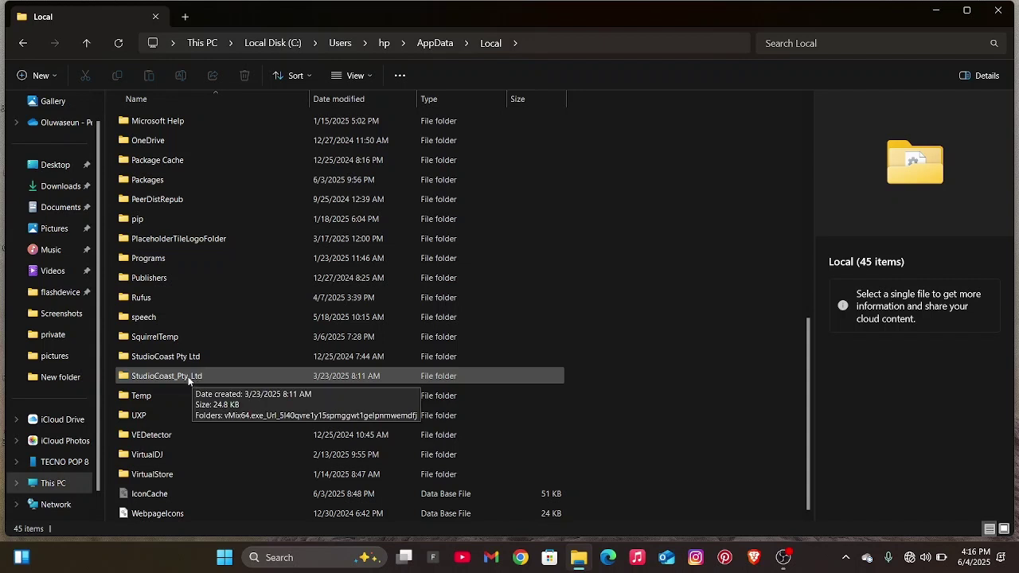
left_click(188, 377)
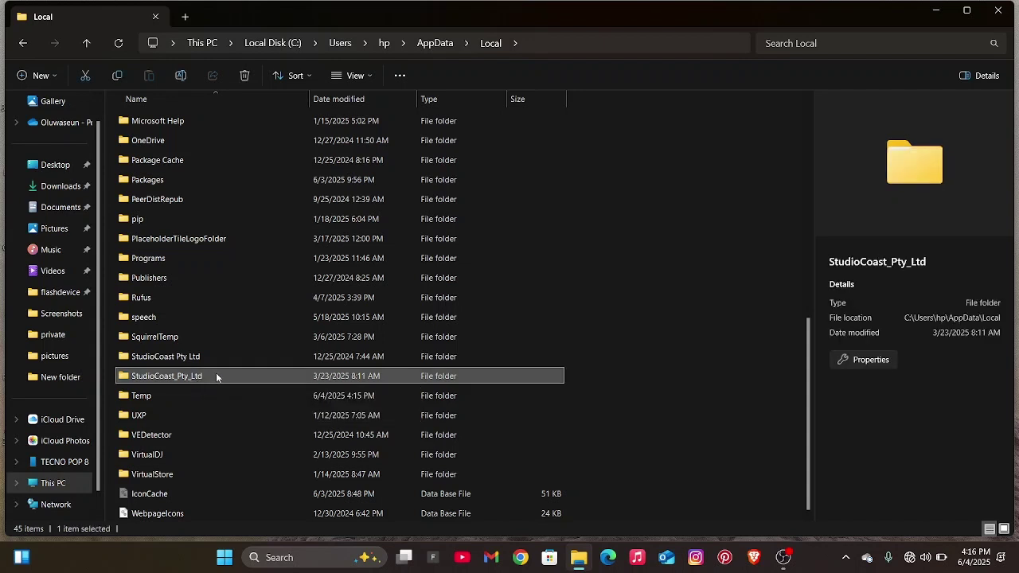
key("Delete")
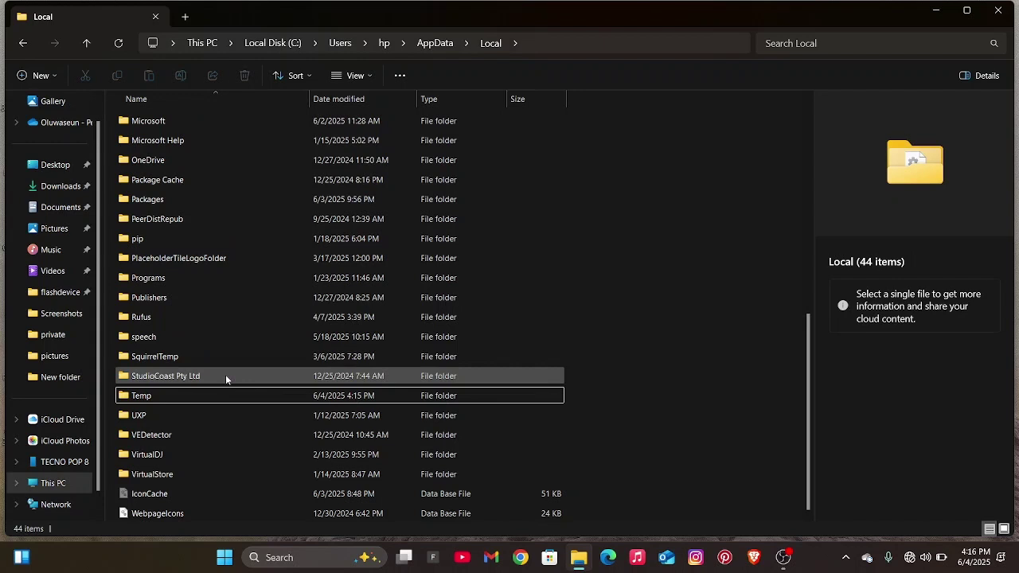
- Delete the vMix folder inside AppData\Local\StudioCoast Pty Ltd and close the file window
double_click(224, 376)
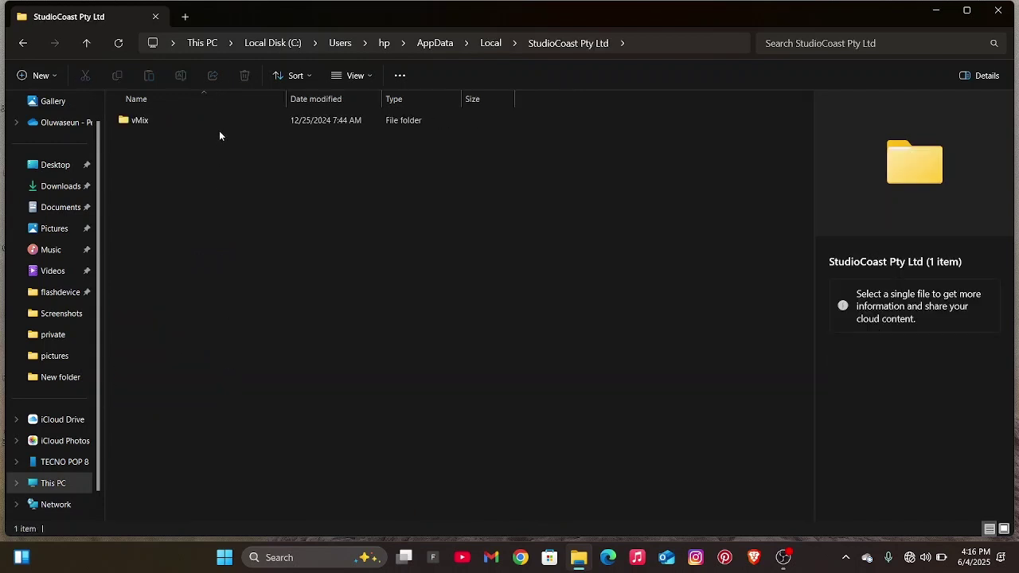
left_click(220, 125)
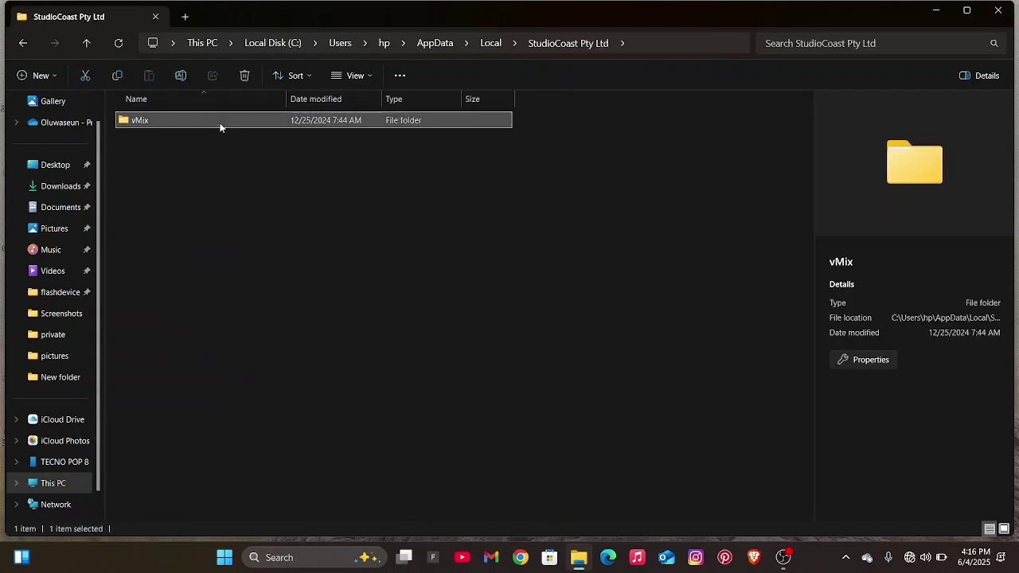
key("Delete")
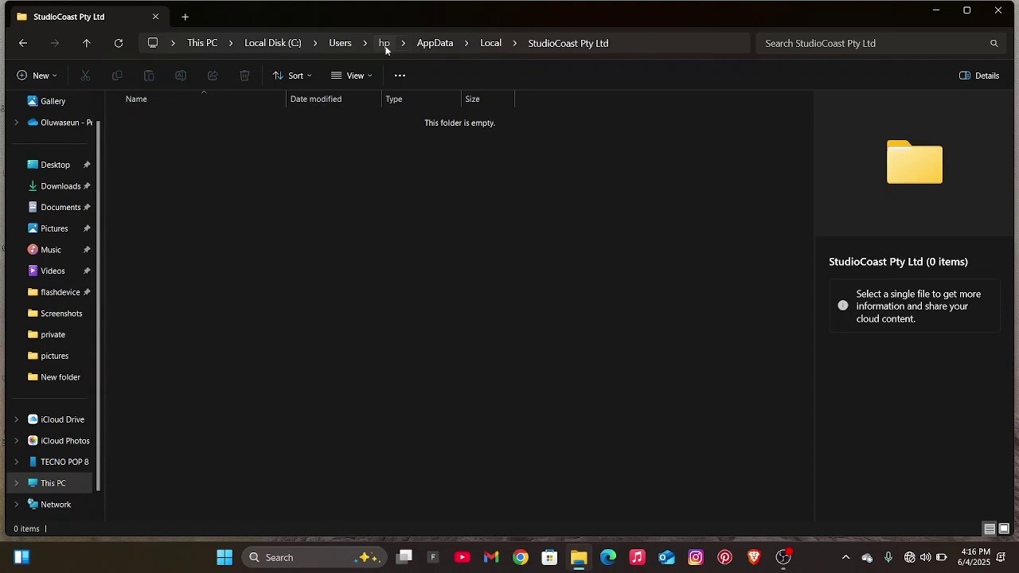
left_click(385, 44)
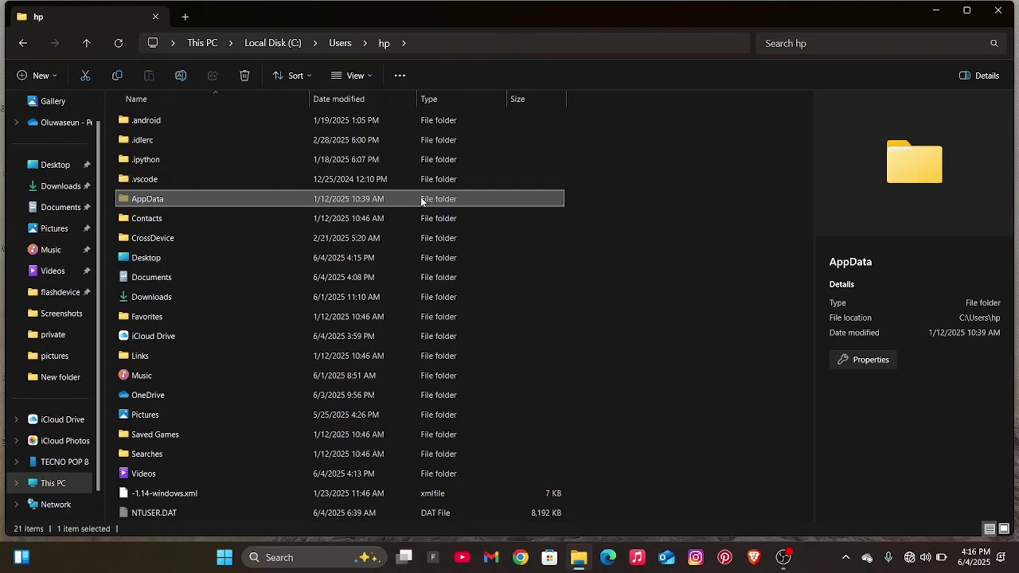
left_click(998, 11)
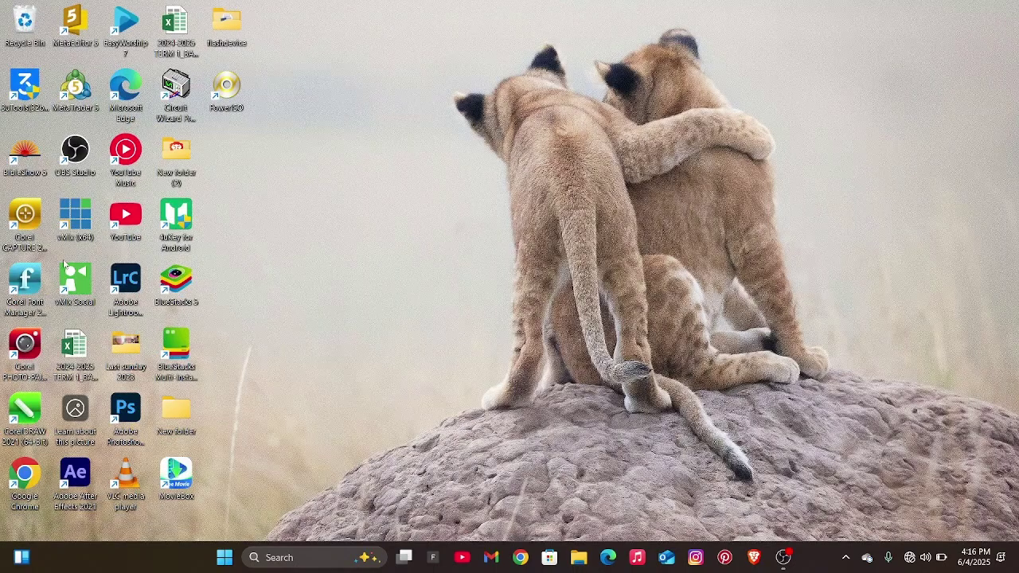
- Launch vMix (x64) from the desktop, accepting English as the language and HD 1080 29.97p (1920x1080) as the starting configuration
double_click(97, 218)
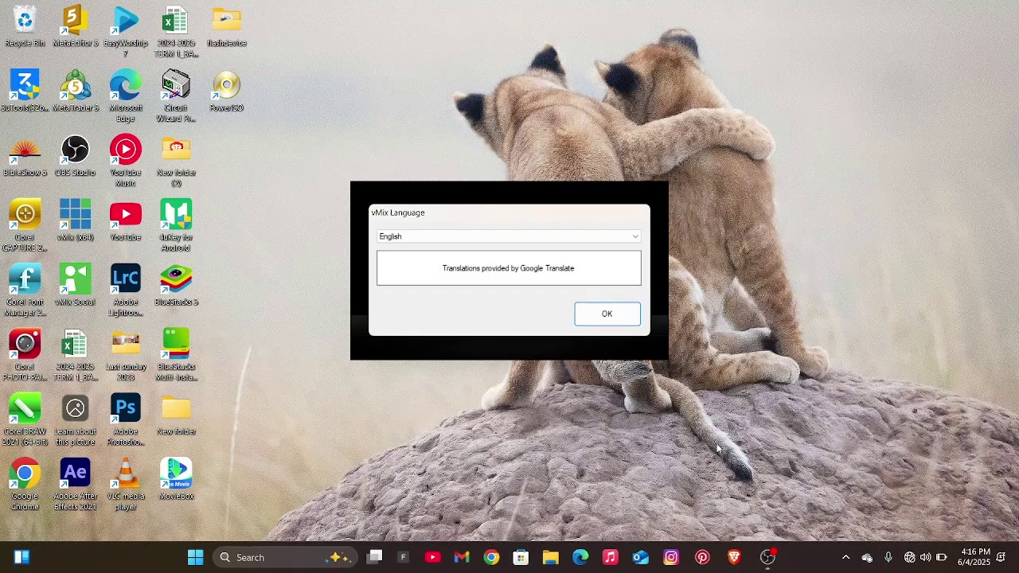
left_click(602, 316)
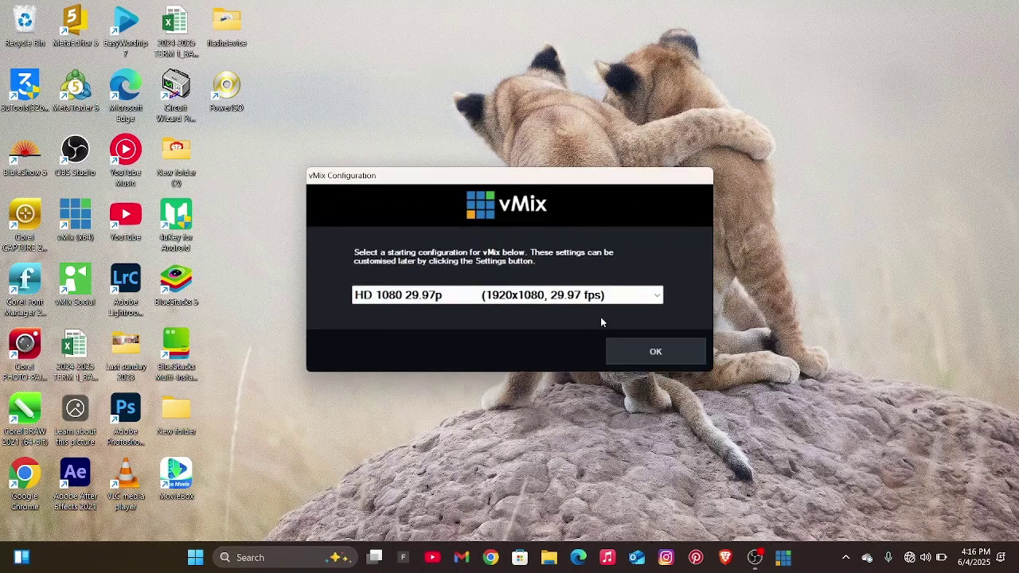
left_click(654, 349)
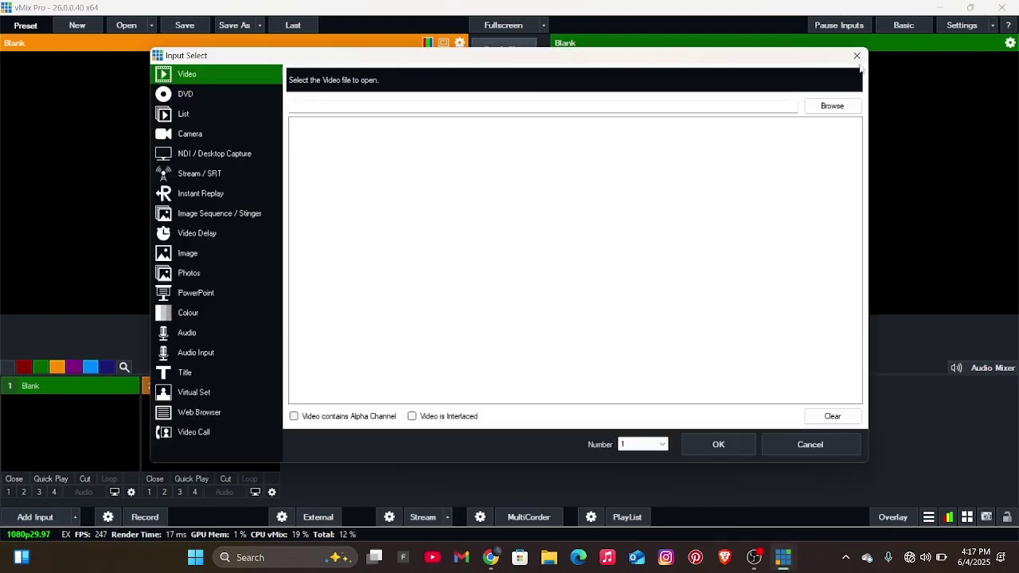
- Dismiss the input selection without adding an input and minimize vMix
left_click(858, 56)
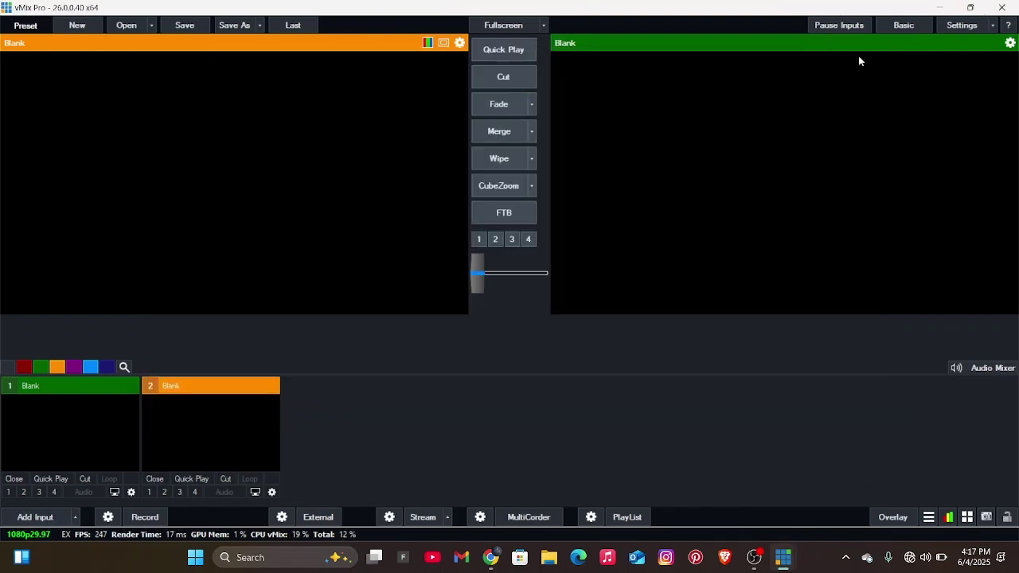
left_click(940, 7)
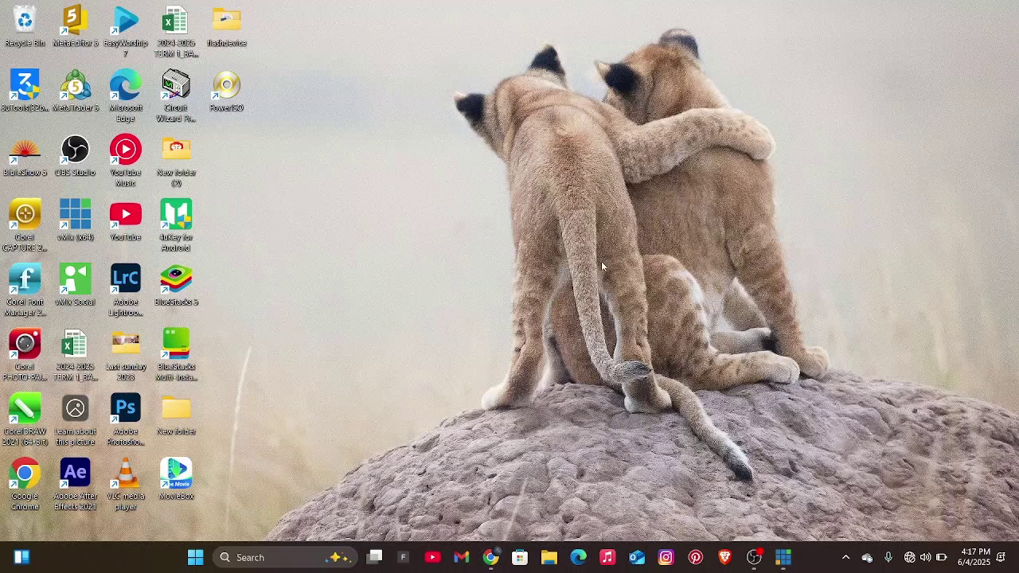